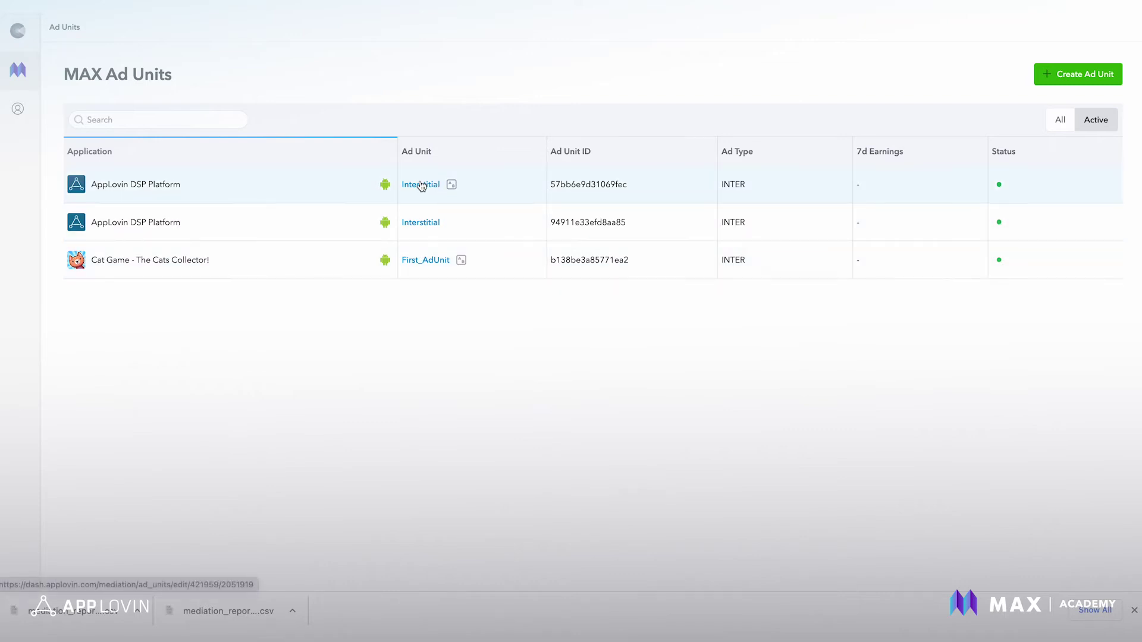
Open the Interstitial ad unit and the Default Waterfall's options menu
left_click(421, 185)
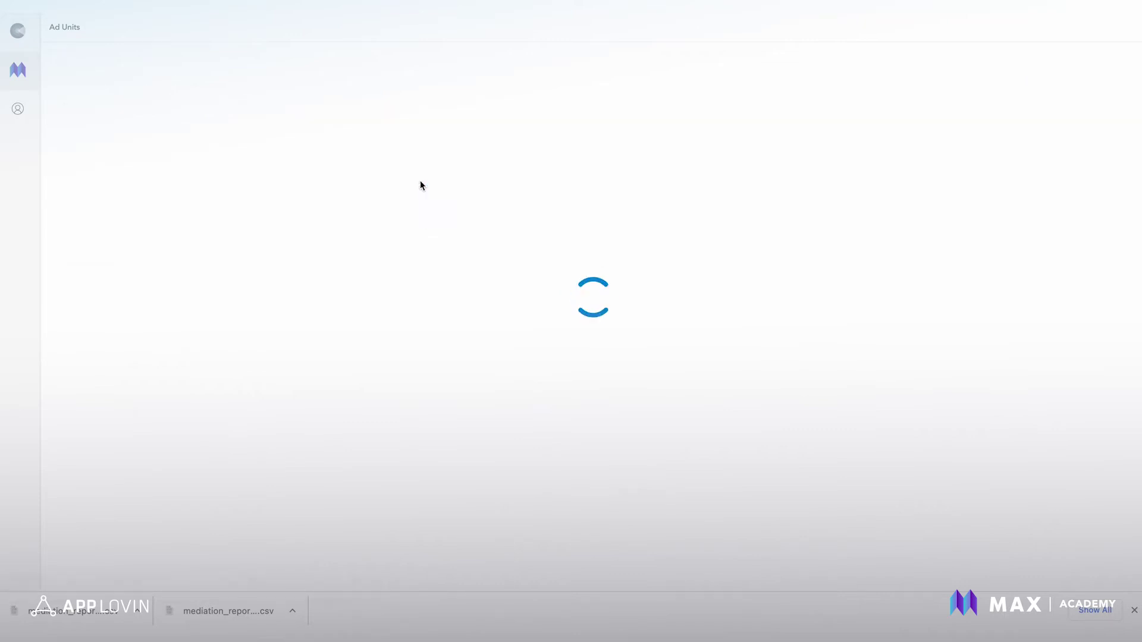
scroll(968, 360, "down", 3)
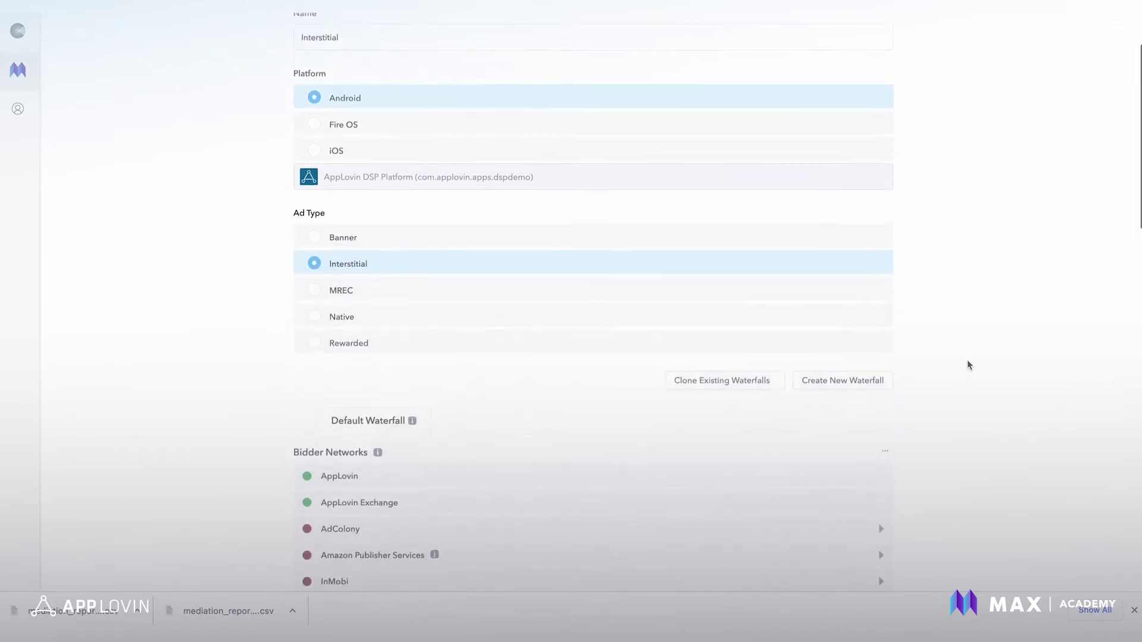
scroll(967, 360, "down", 2)
scroll(967, 360, "down", 1)
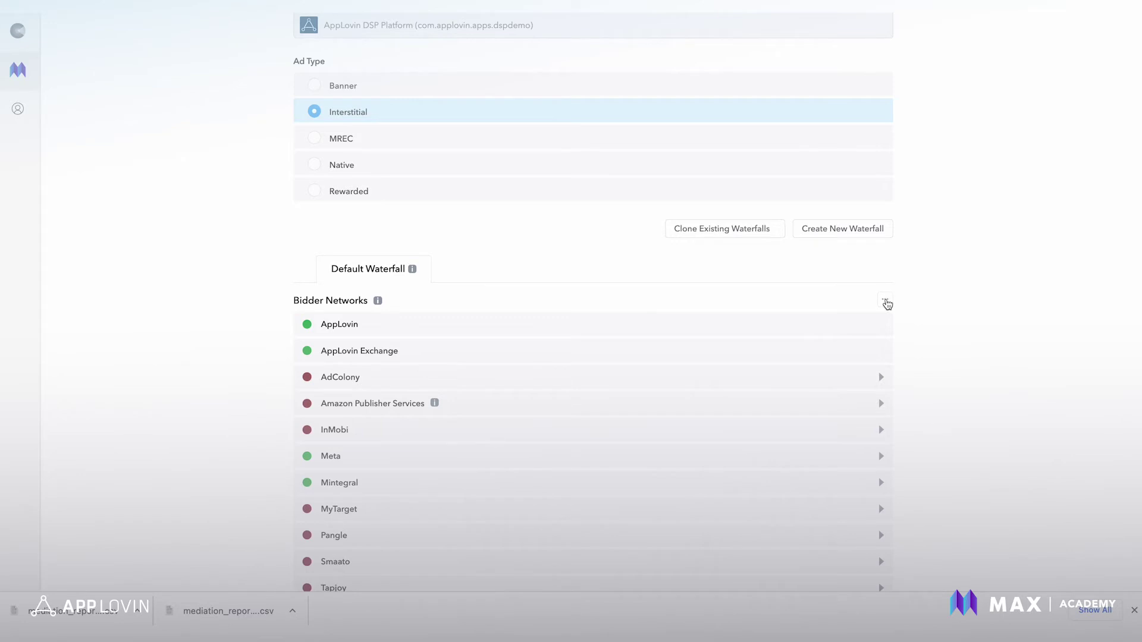
left_click(887, 304)
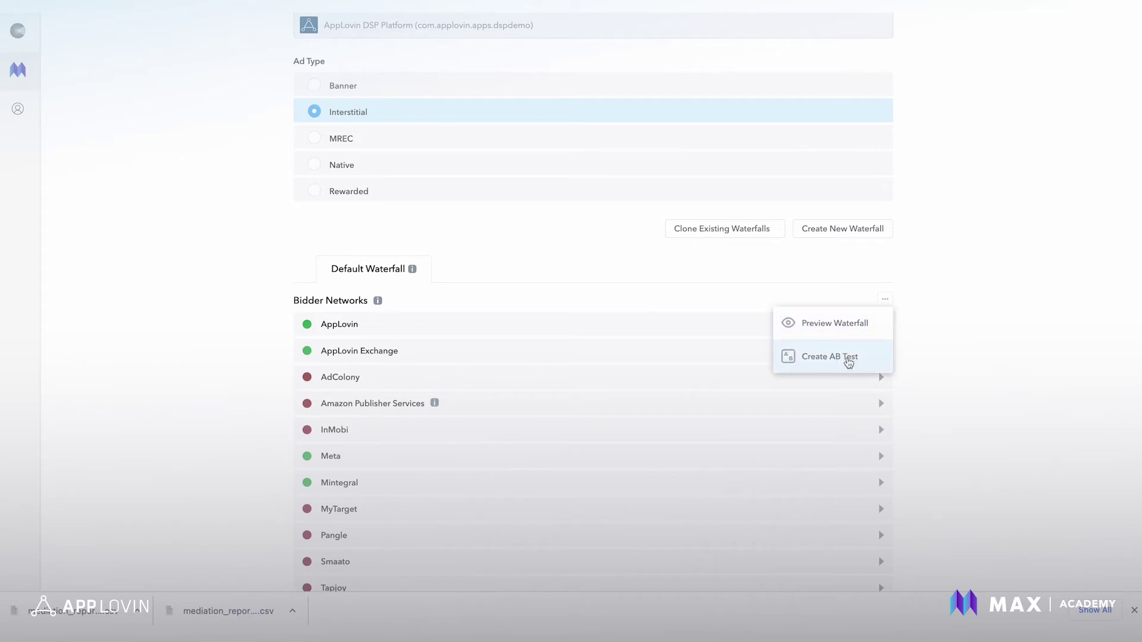
Start a new A/B test, keeping the test group allocation at 50%
left_click(848, 361)
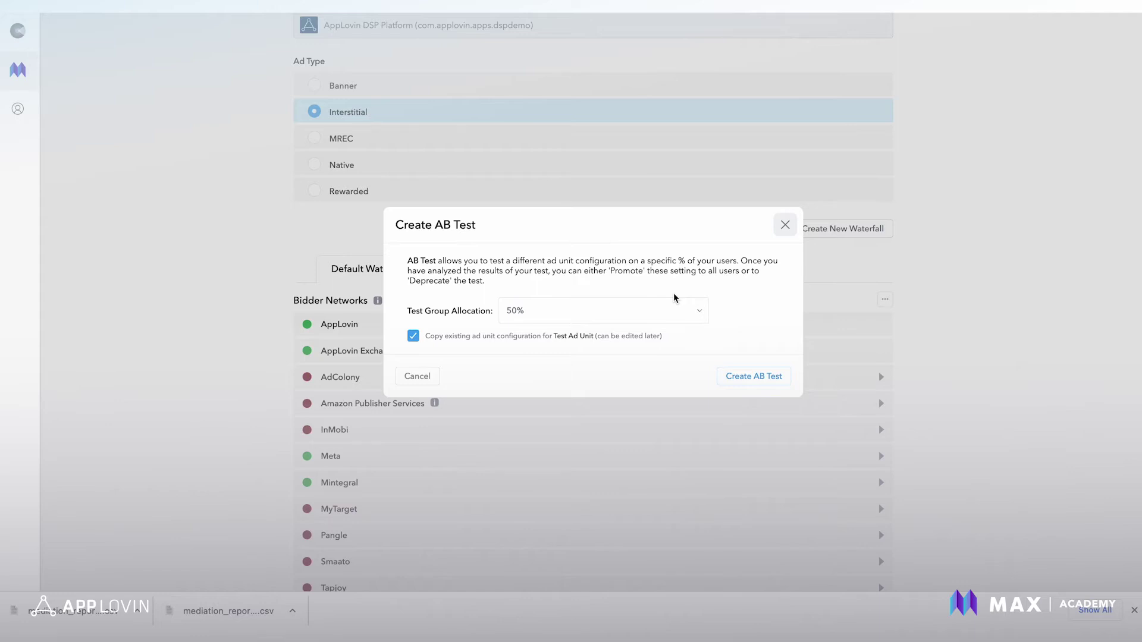
left_click(694, 309)
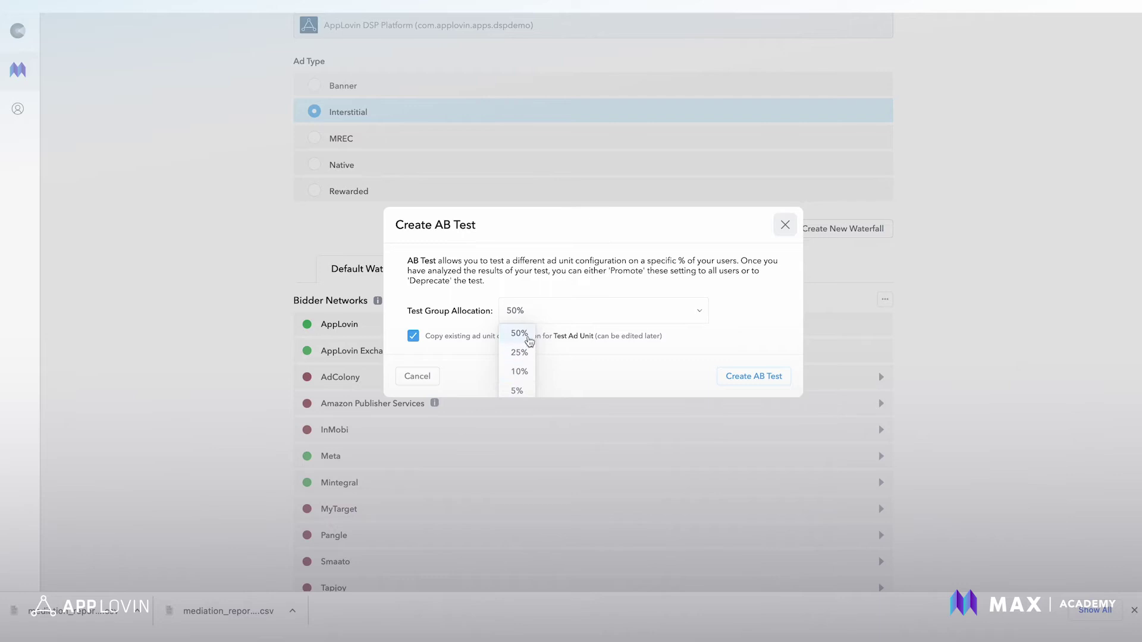
left_click(646, 280)
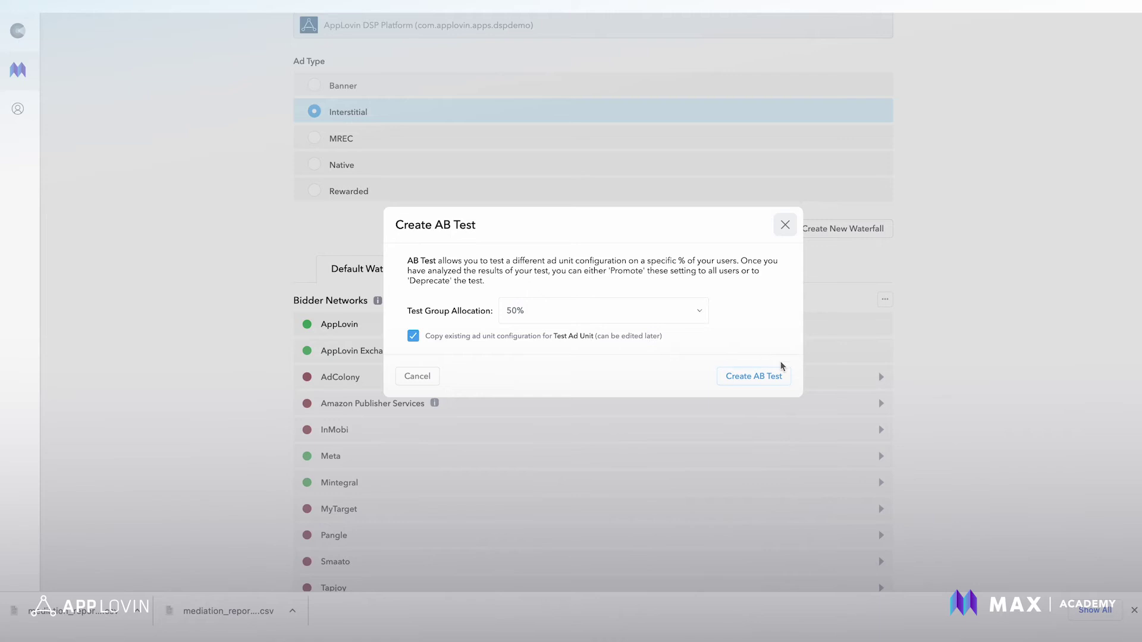
Create the A/B test and compare the Control and Test configurations
left_click(773, 379)
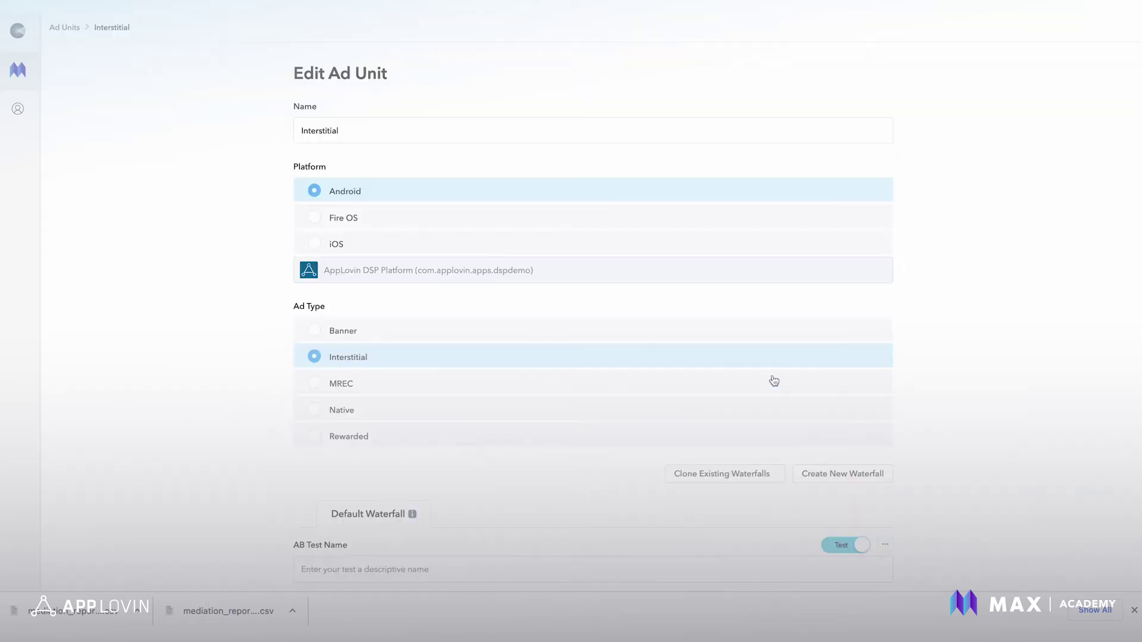
scroll(948, 364, "down", 3)
scroll(947, 364, "down", 2)
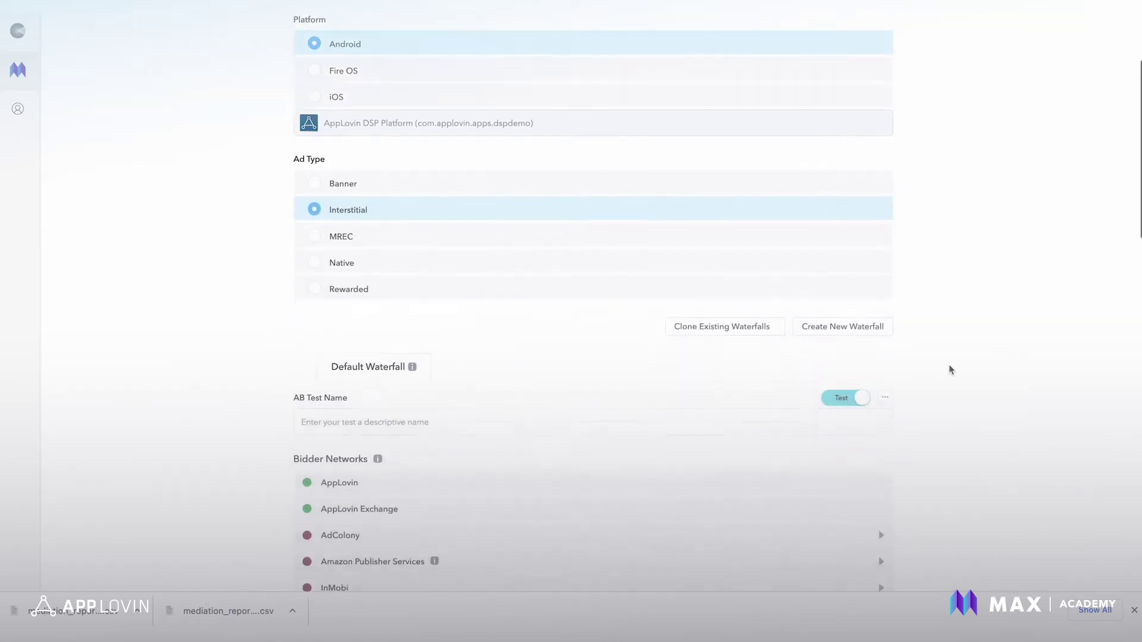
scroll(948, 364, "down", 3)
scroll(948, 365, "down", 2)
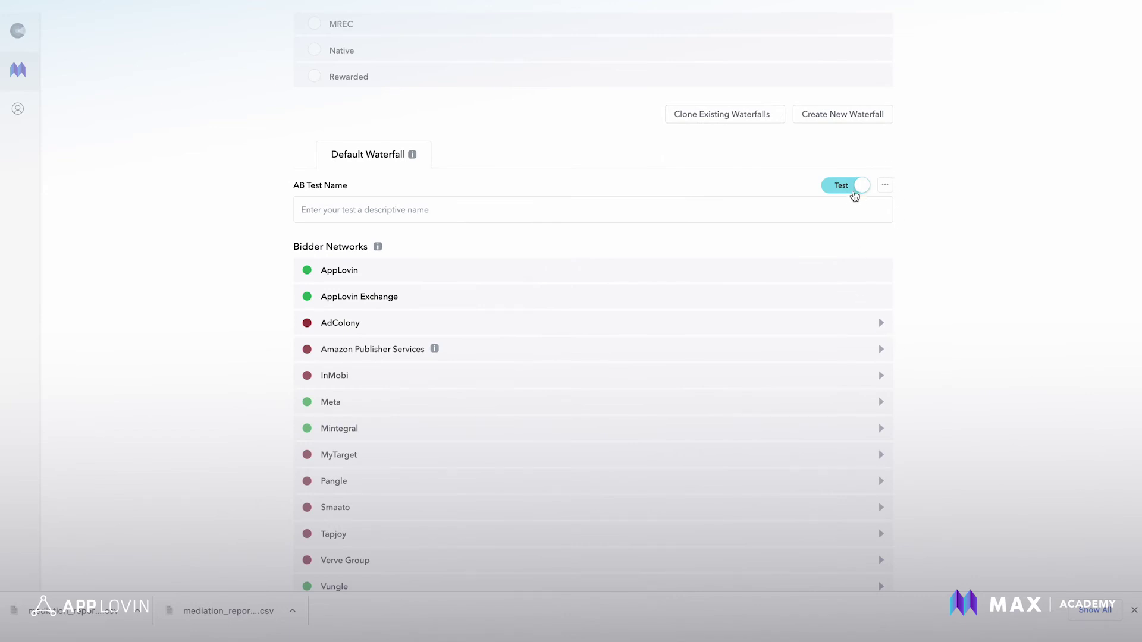
left_click(846, 186)
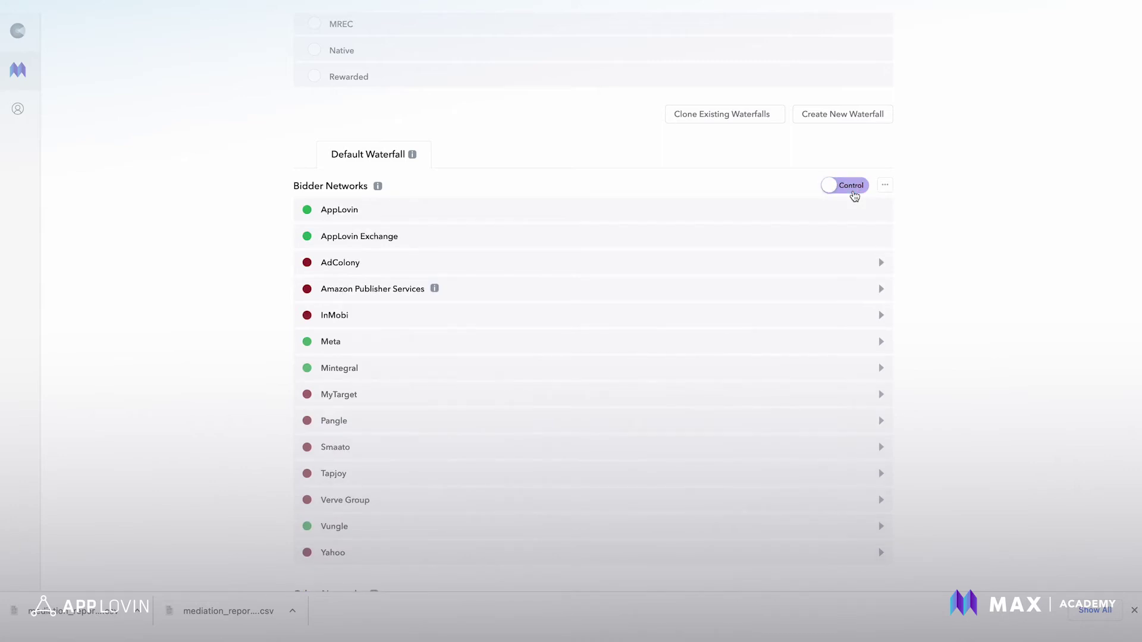
left_click(854, 189)
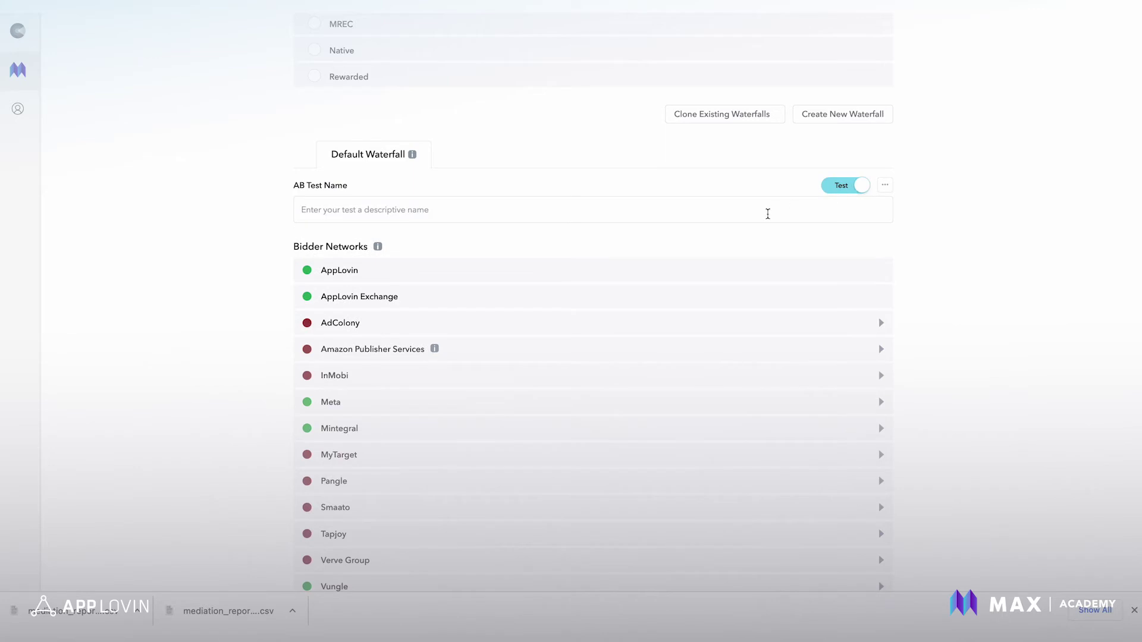
Enter 'Frequency Cap' as the test name and briefly inspect Meta's bidding settings
left_click(767, 213)
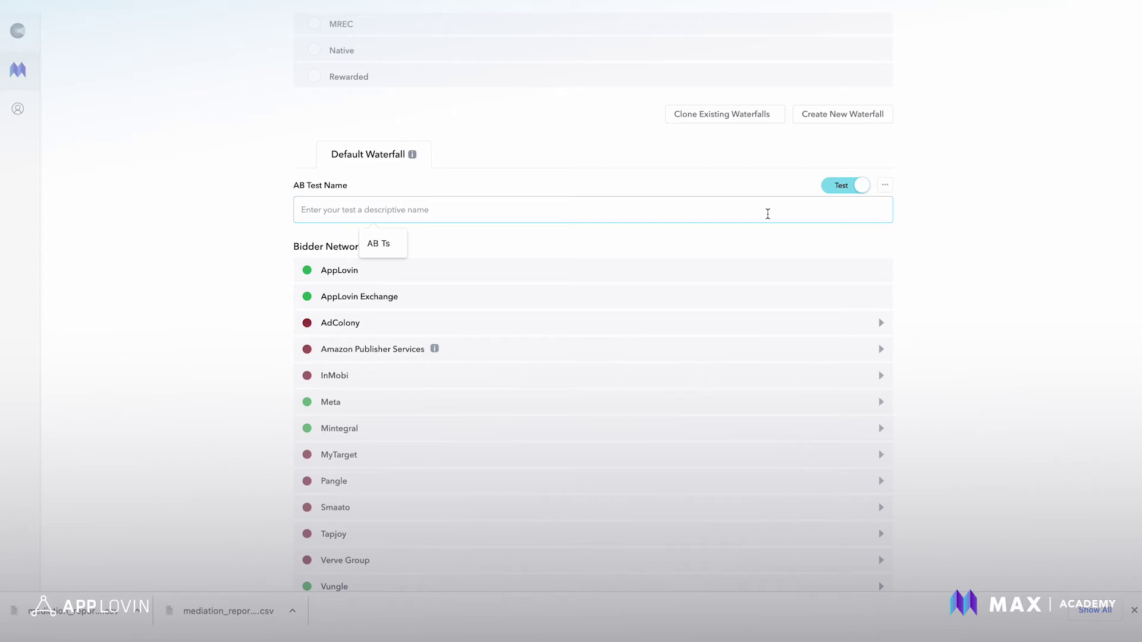
scroll(767, 213, "up", 3)
scroll(768, 223, "down", 2)
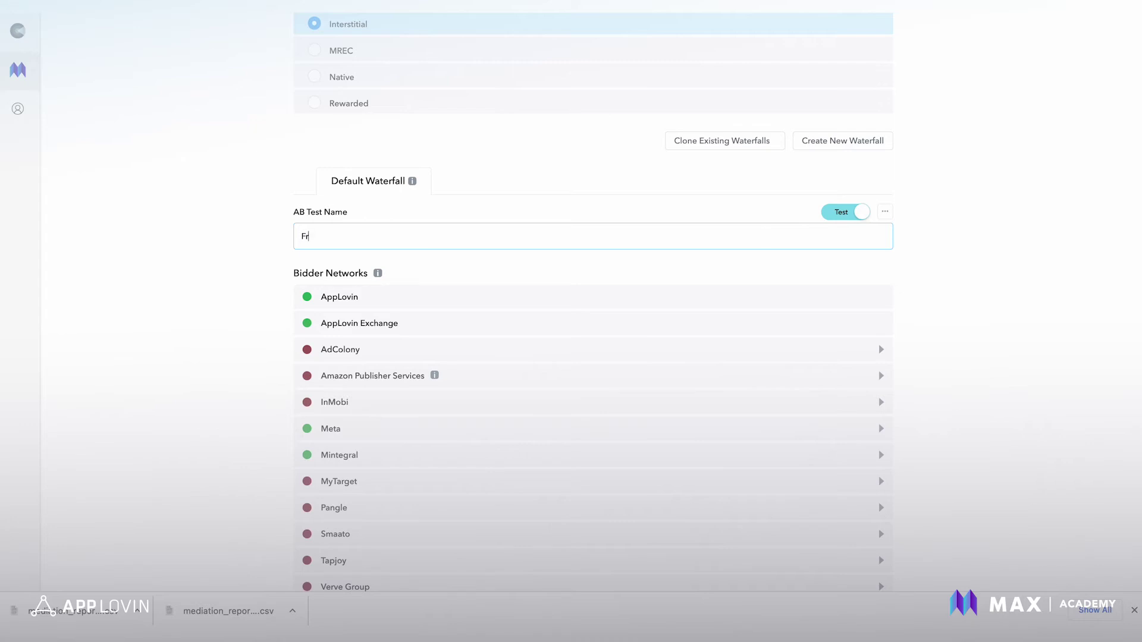
type("Frequency Cap")
scroll(966, 280, "down", 2)
scroll(966, 280, "down", 2)
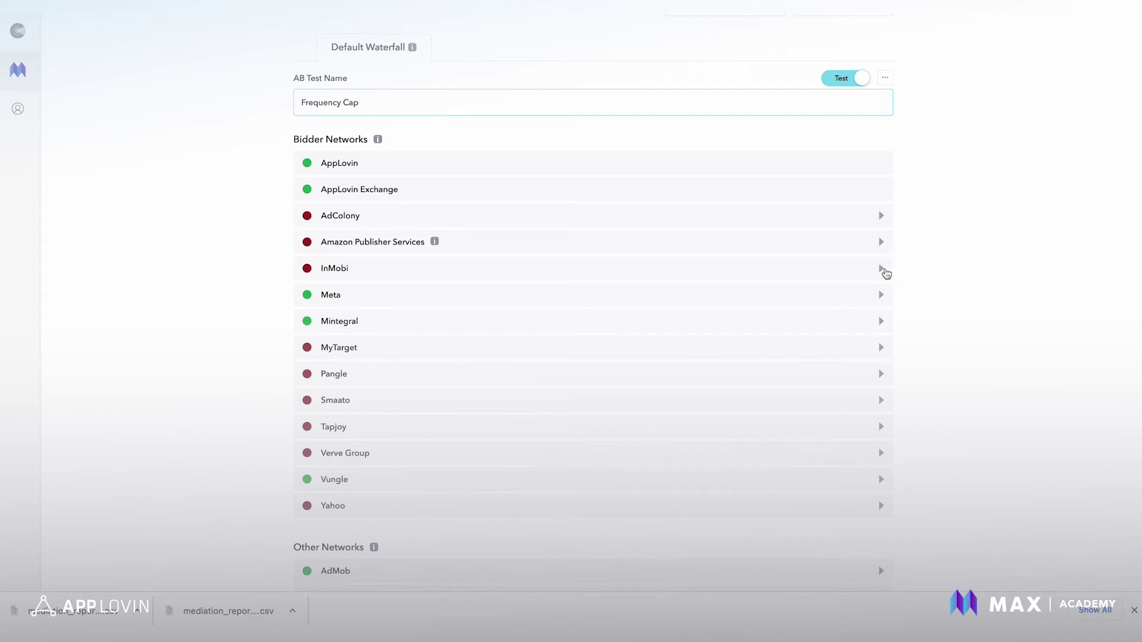
left_click(882, 294)
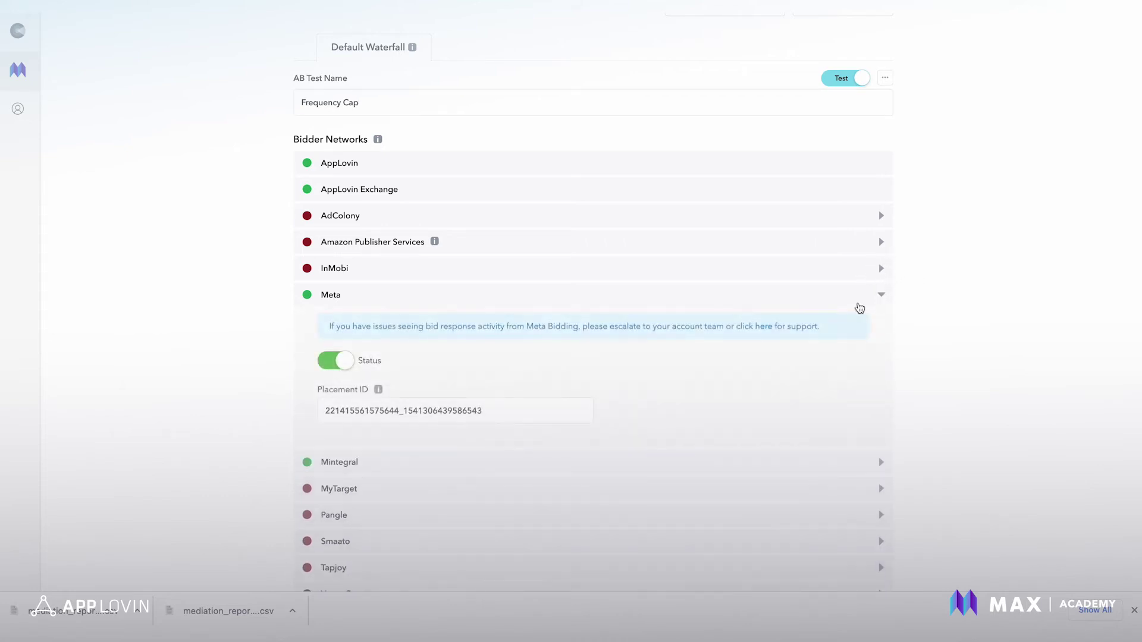
left_click(882, 294)
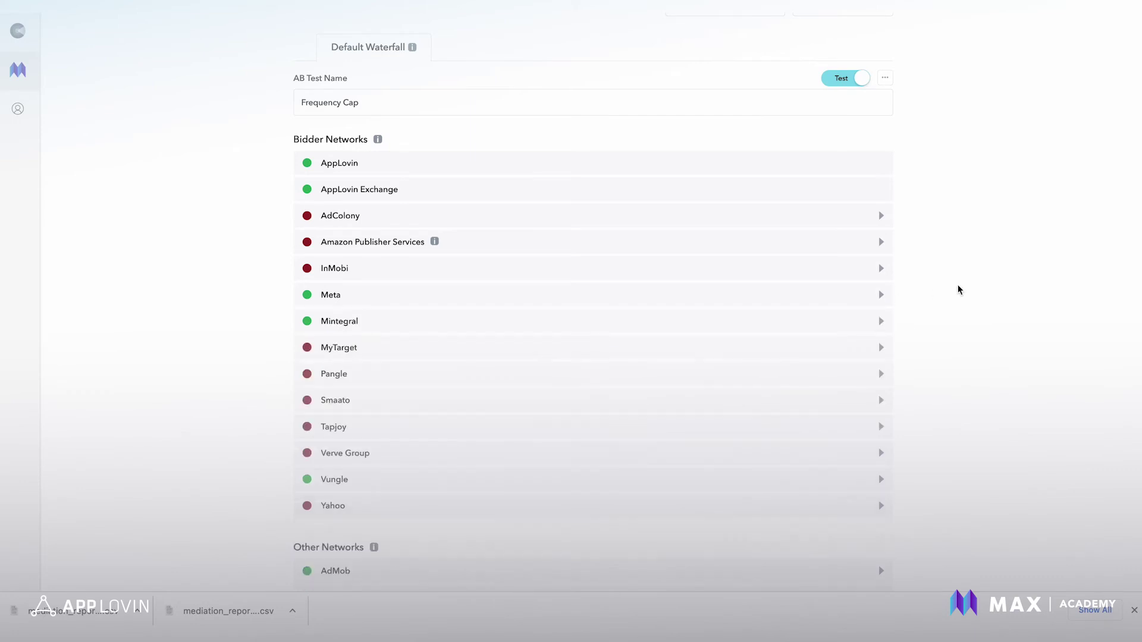
scroll(959, 289, "down", 5)
scroll(959, 289, "down", 3)
scroll(959, 290, "down", 2)
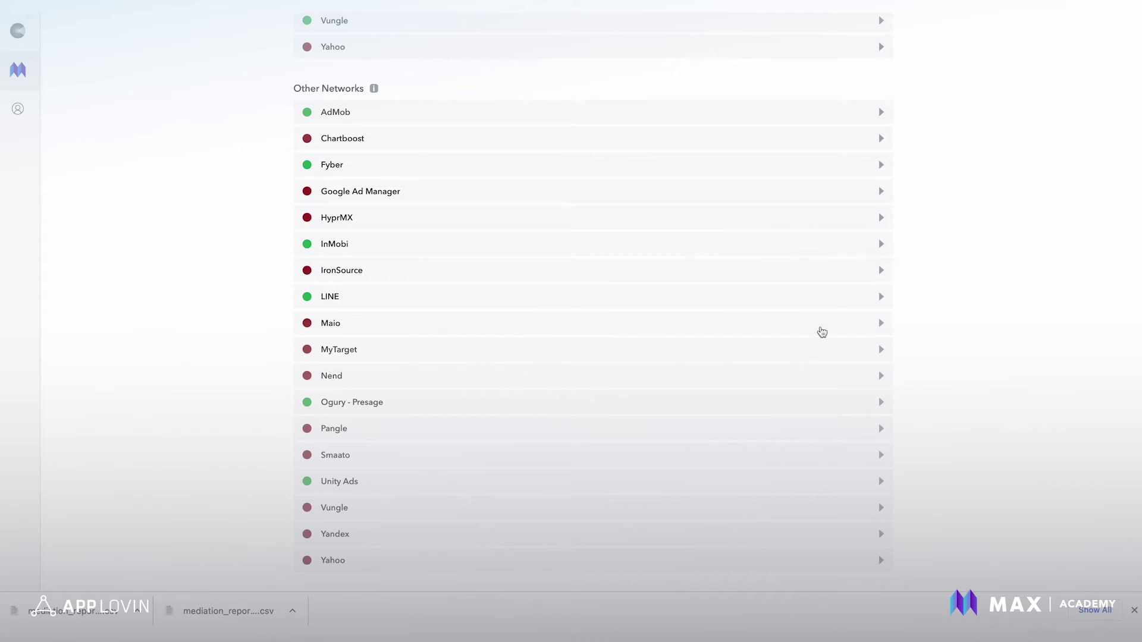
scroll(970, 301, "down", 5)
scroll(971, 301, "down", 3)
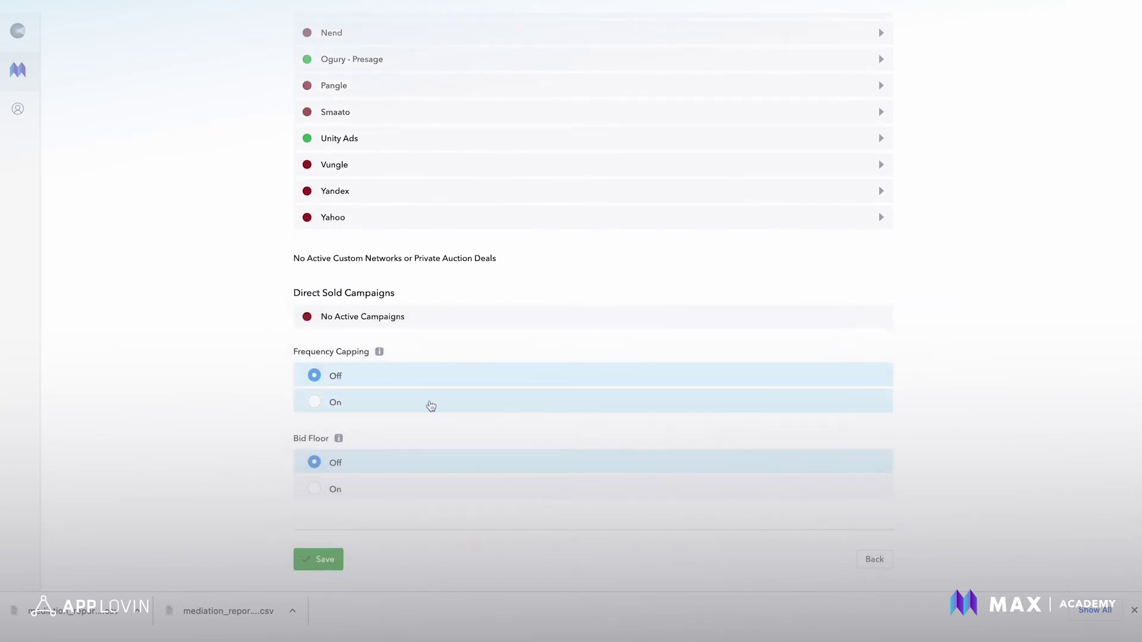
Enable session-based frequency capping at 2 per session for All Countries
left_click(431, 406)
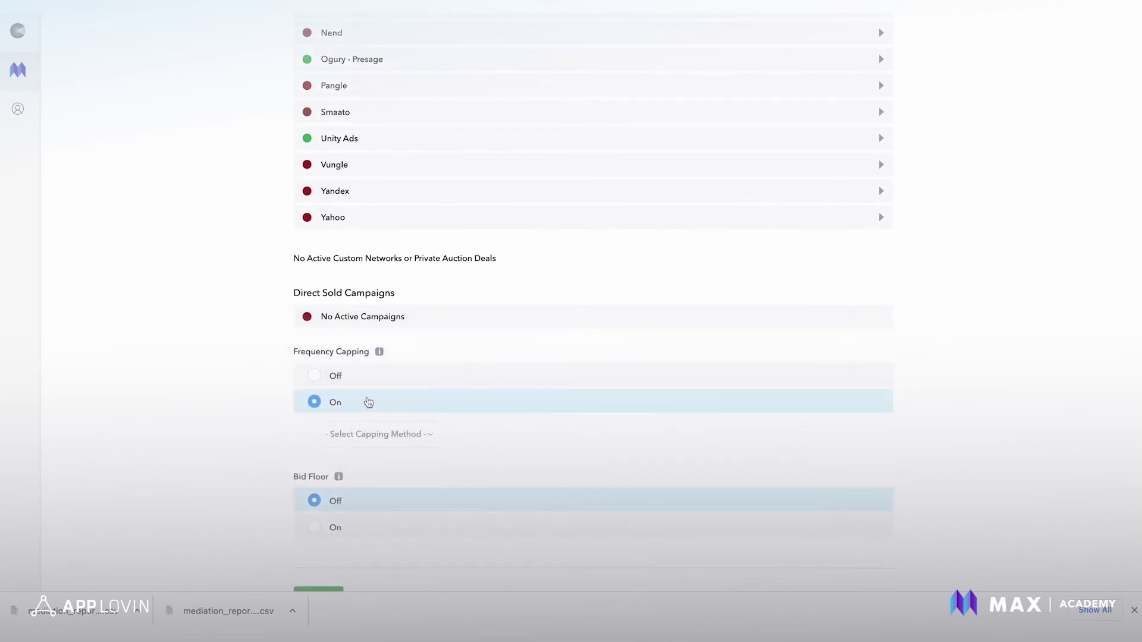
left_click(397, 434)
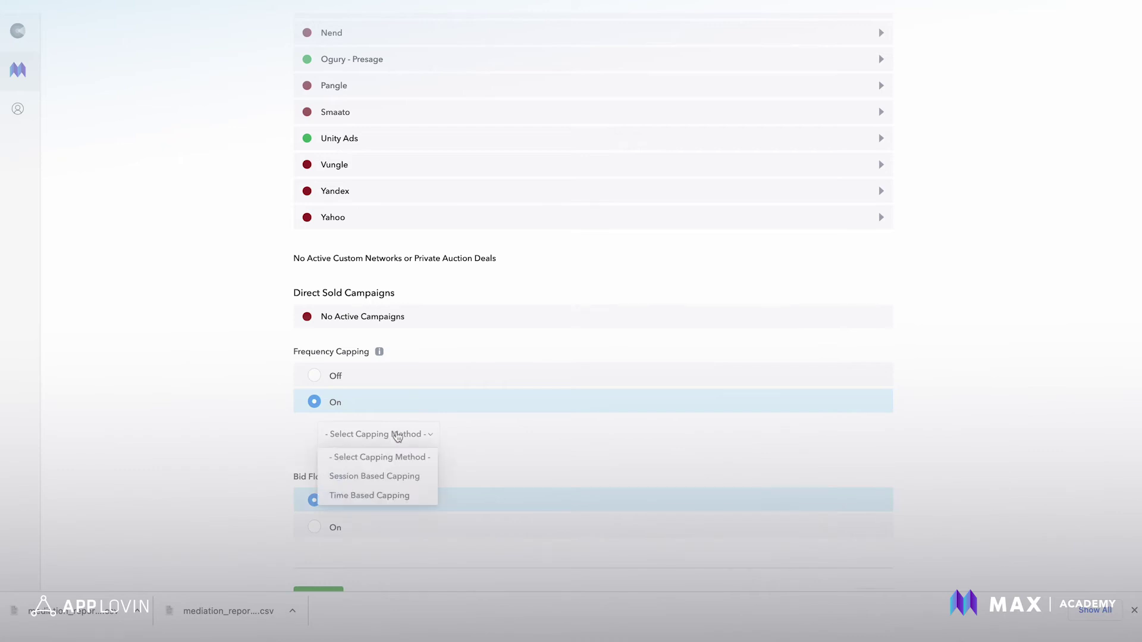
left_click(375, 475)
scroll(550, 452, "down", 1)
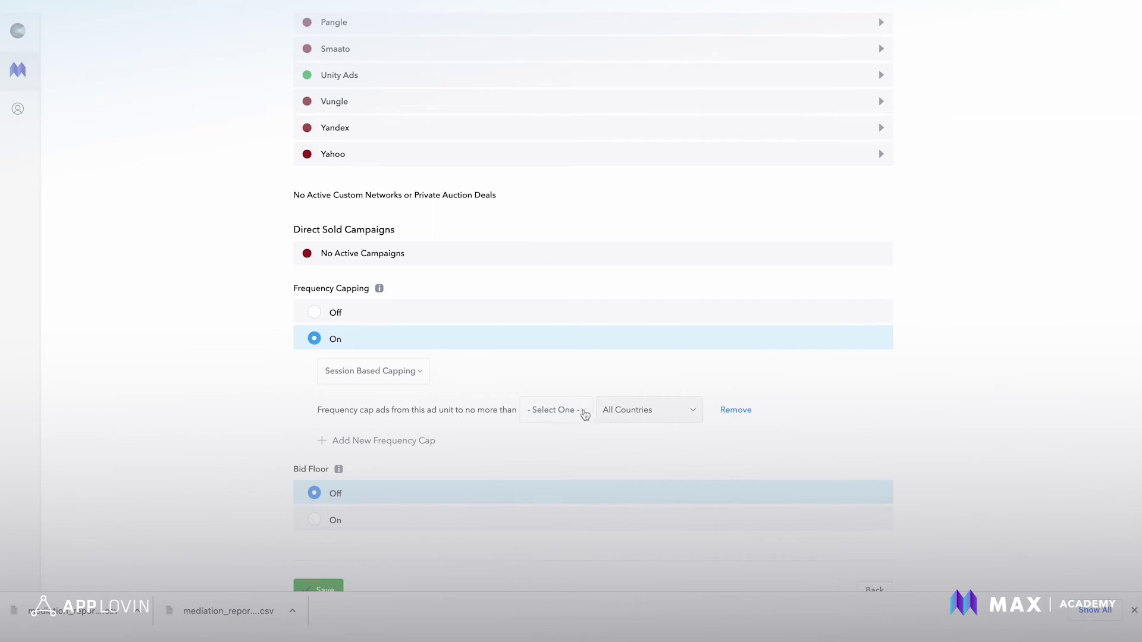
left_click(583, 414)
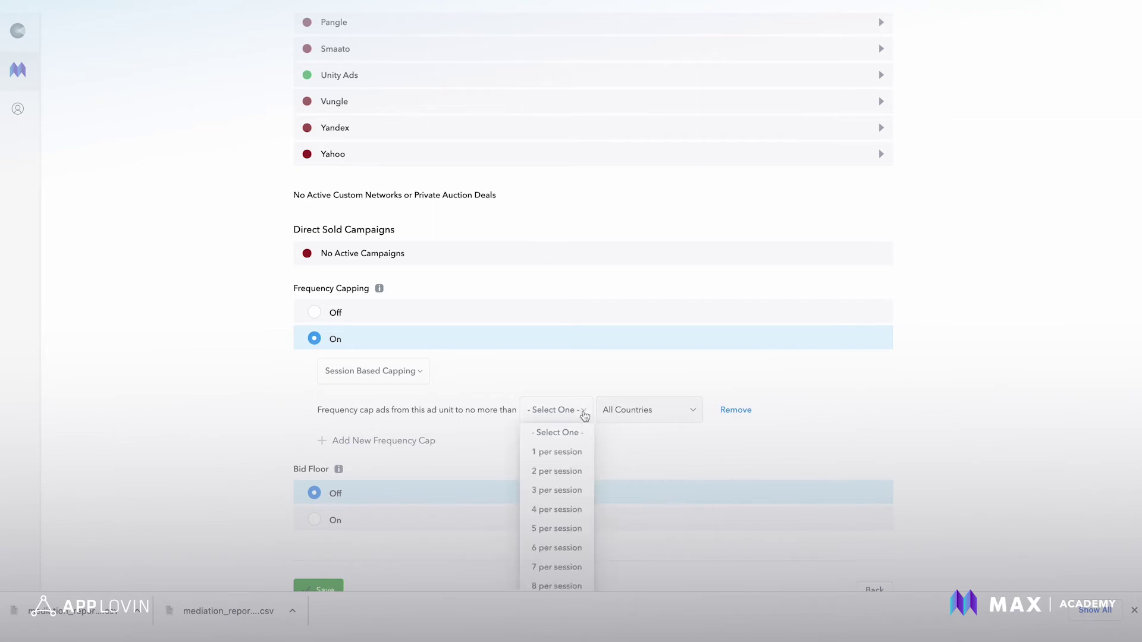
left_click(557, 470)
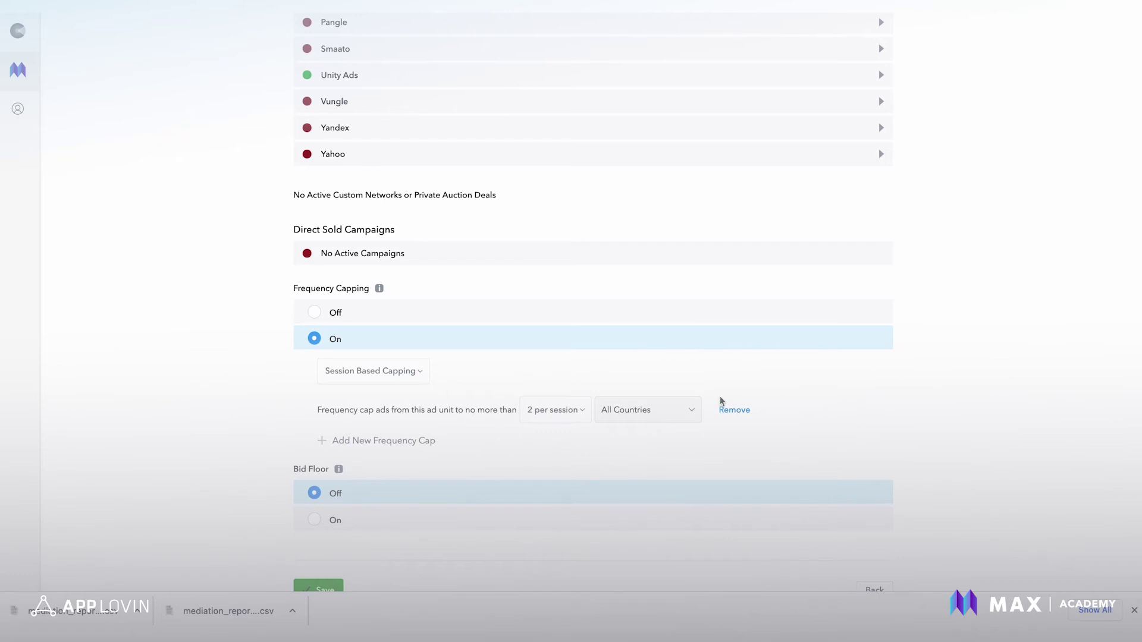
left_click(690, 410)
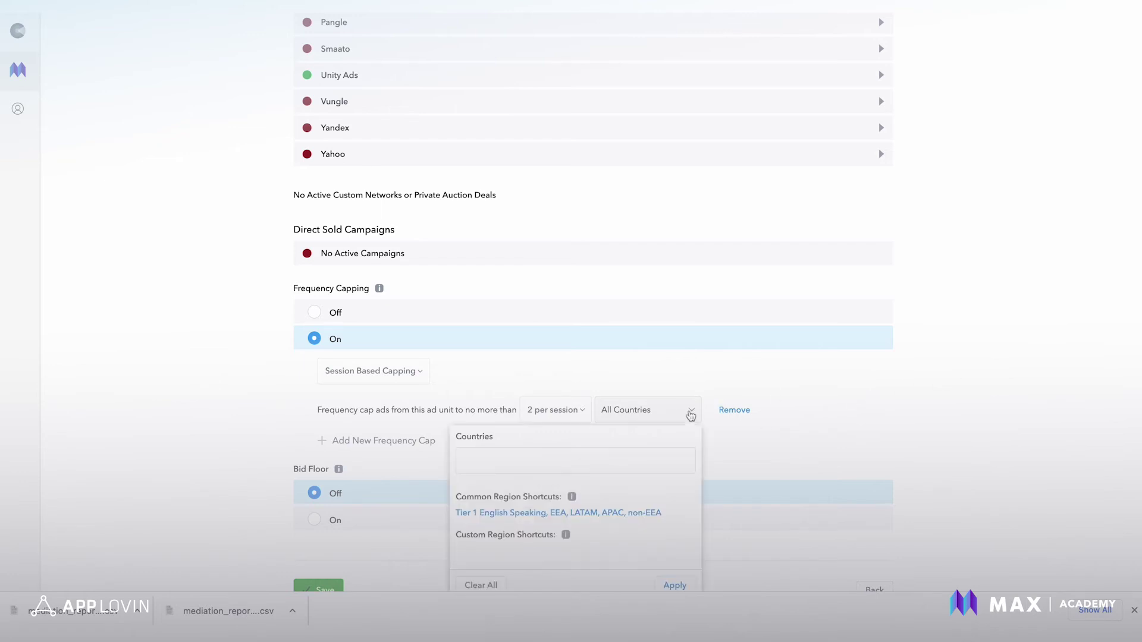
left_click(1000, 393)
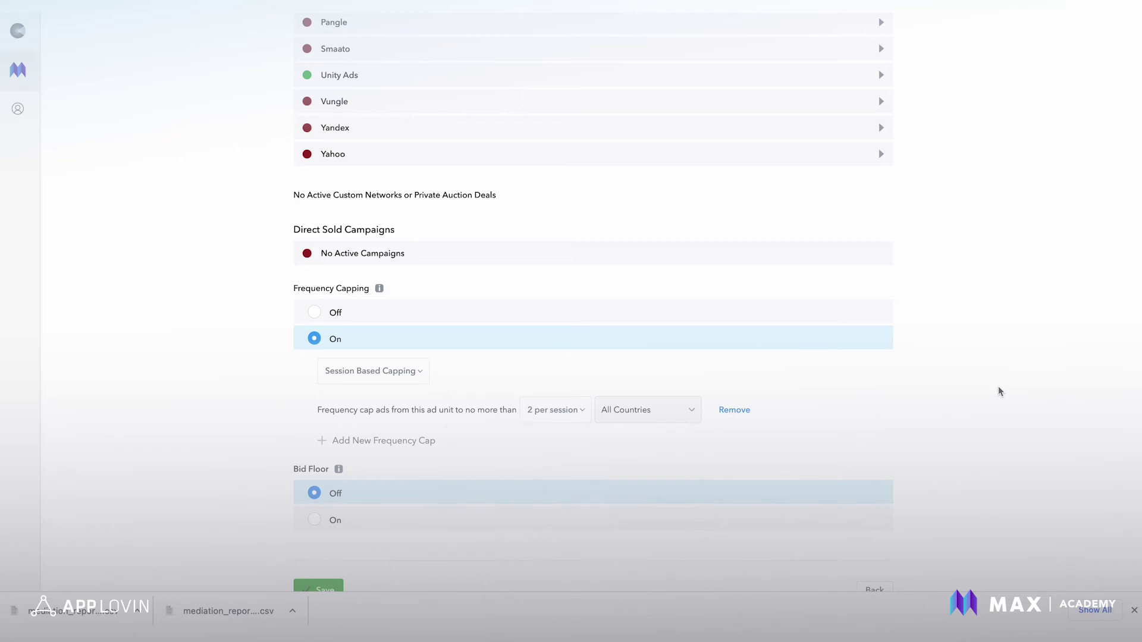
scroll(1000, 393, "down", 1)
Save the frequency cap, then reopen the Interstitial ad unit on its Test variant
left_click(326, 558)
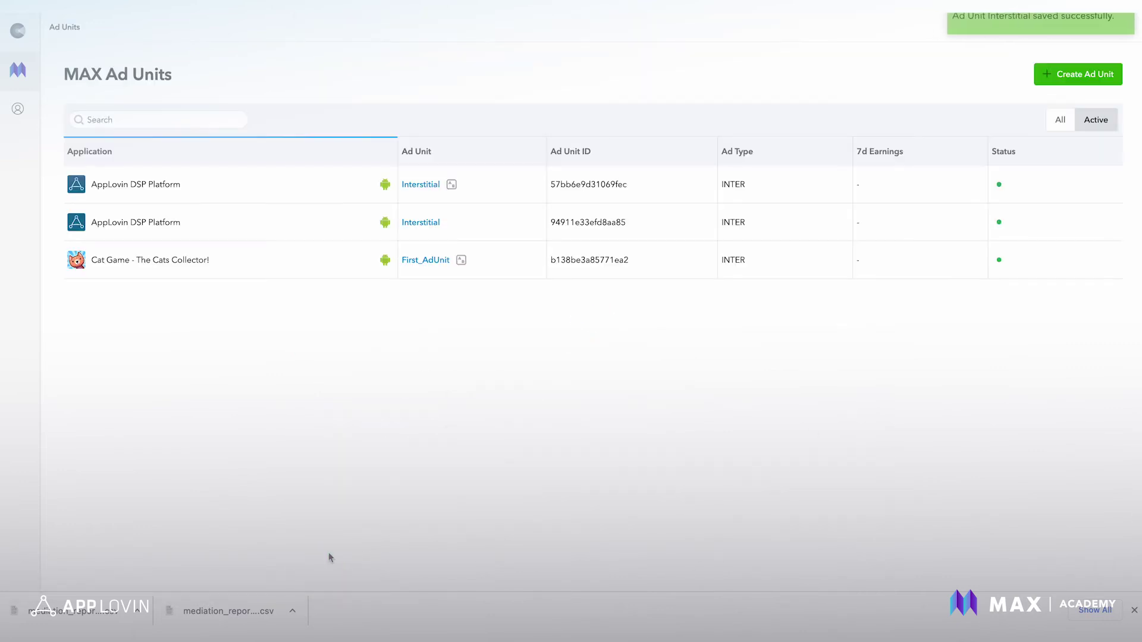
left_click(420, 184)
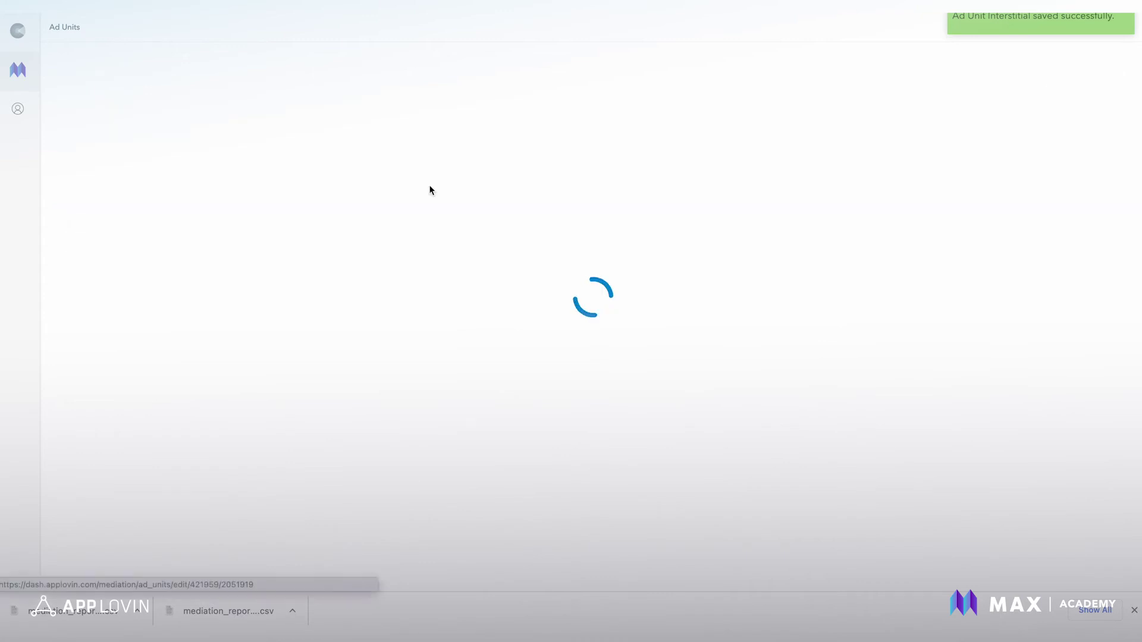
scroll(642, 272, "down", 4)
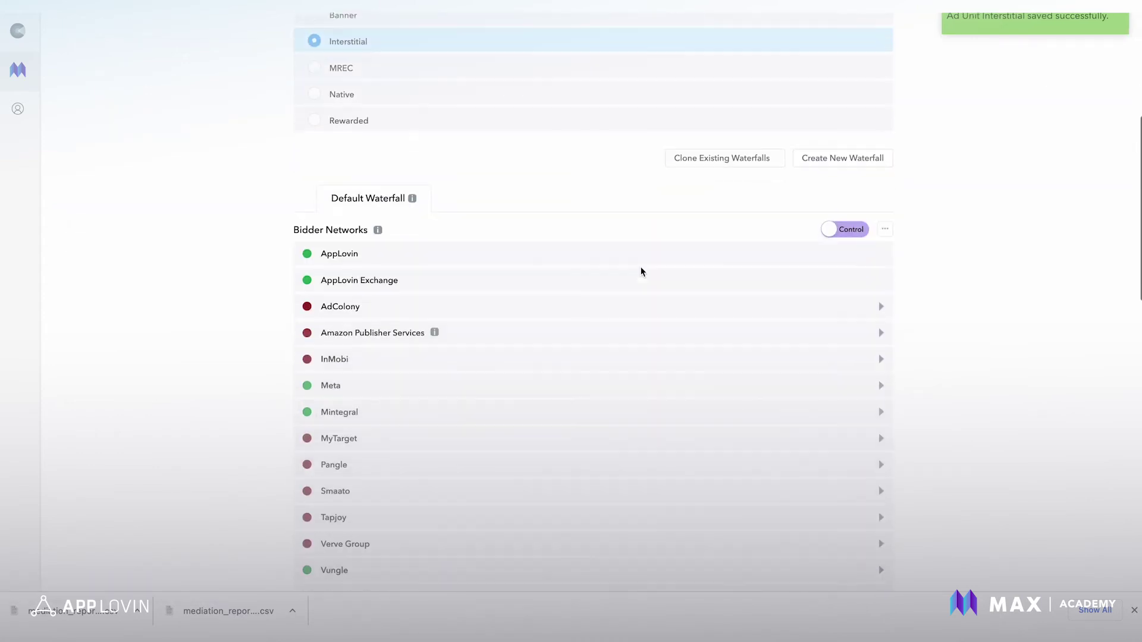
left_click(861, 229)
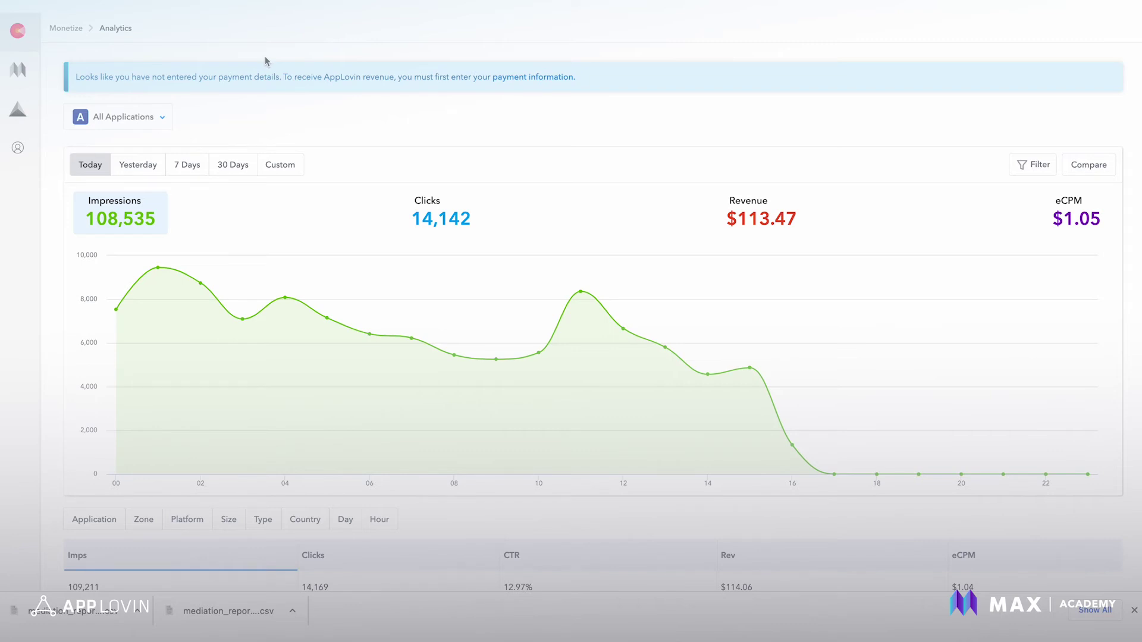
Go through the sidebar to MAX Mediation > A/B Tests
left_click(40, 54)
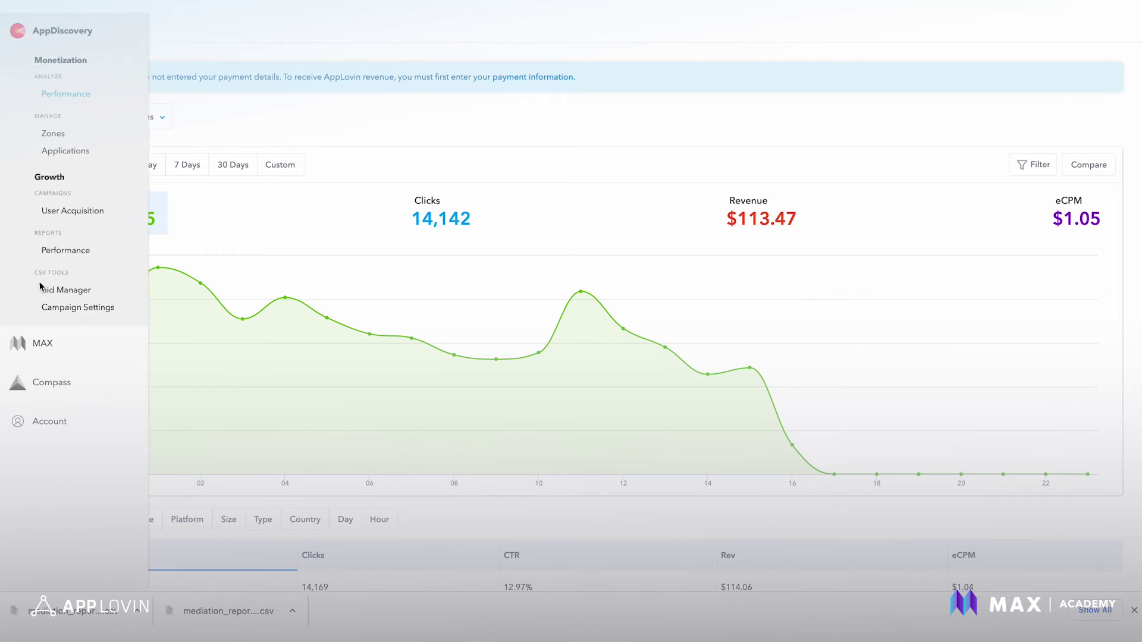
left_click(42, 342)
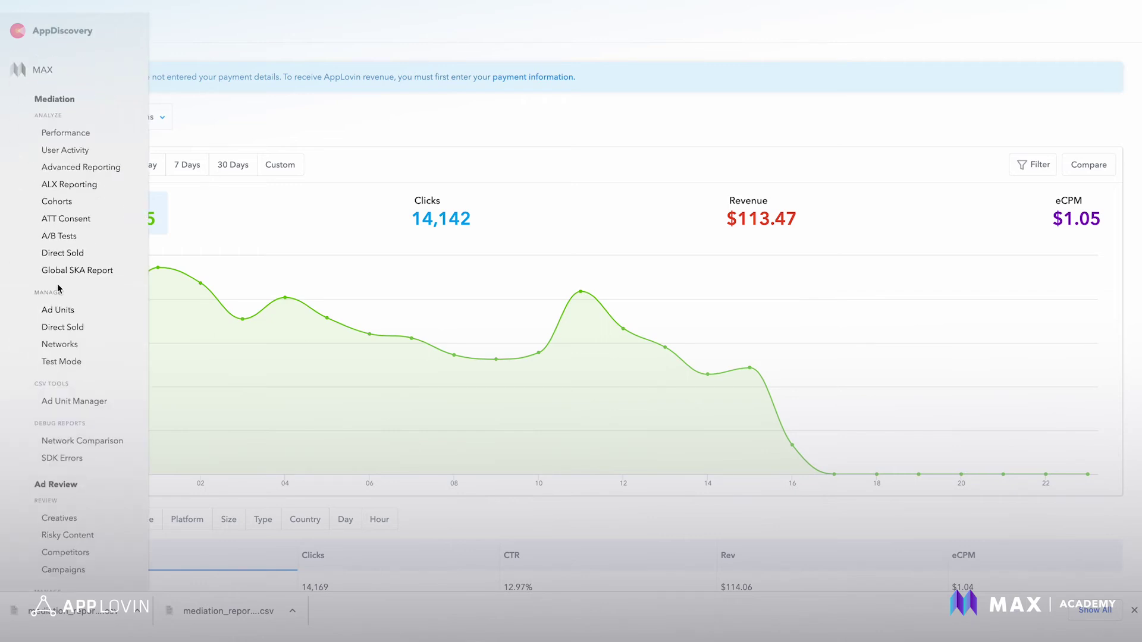
left_click(61, 236)
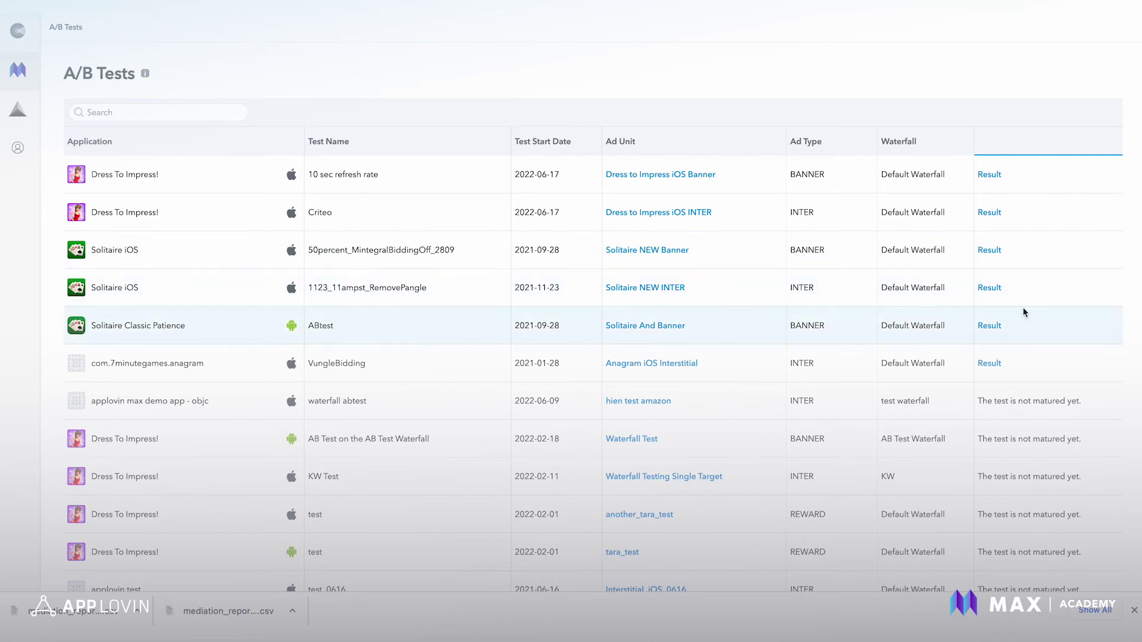
scroll(1022, 306, "down", 1)
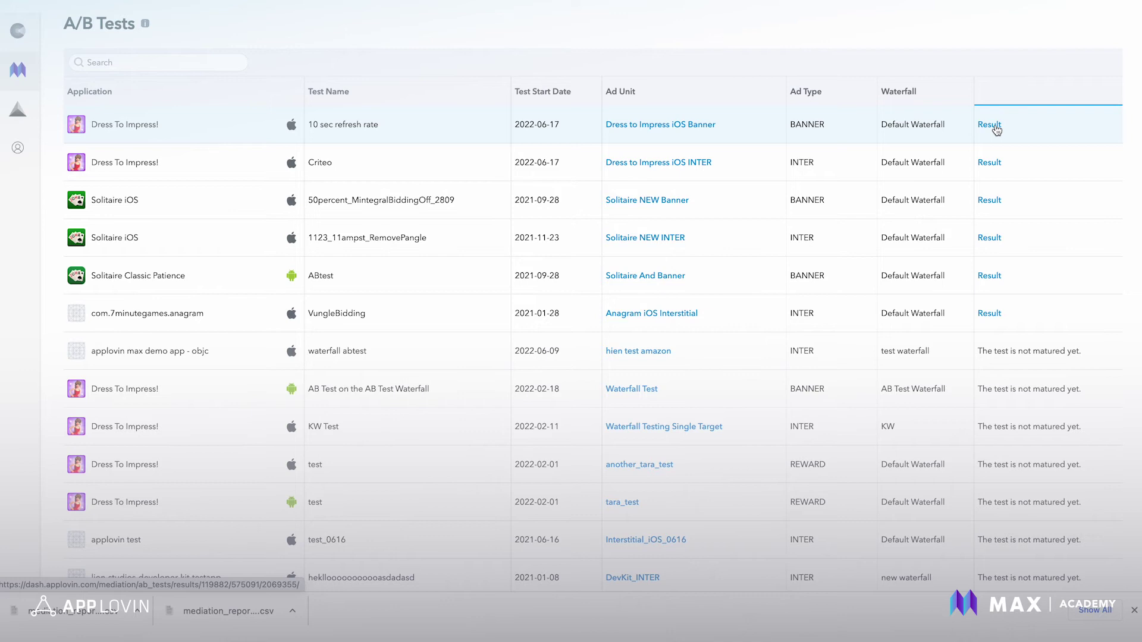
Open the Result link for the '10 sec refresh rate' A/B test
left_click(989, 124)
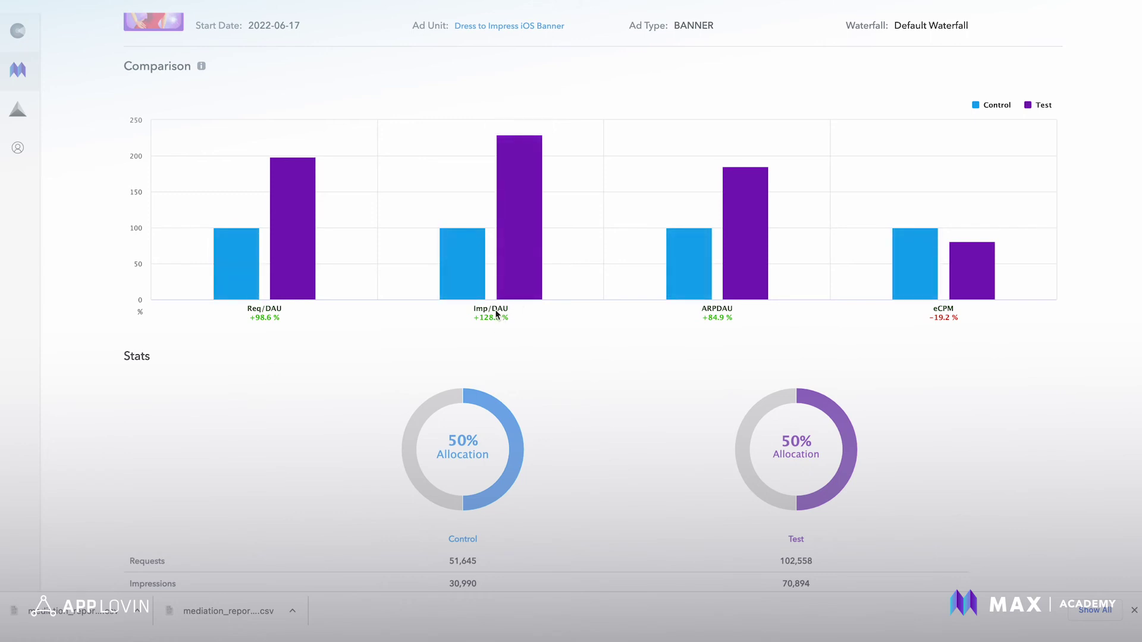
mouse_move(519, 219)
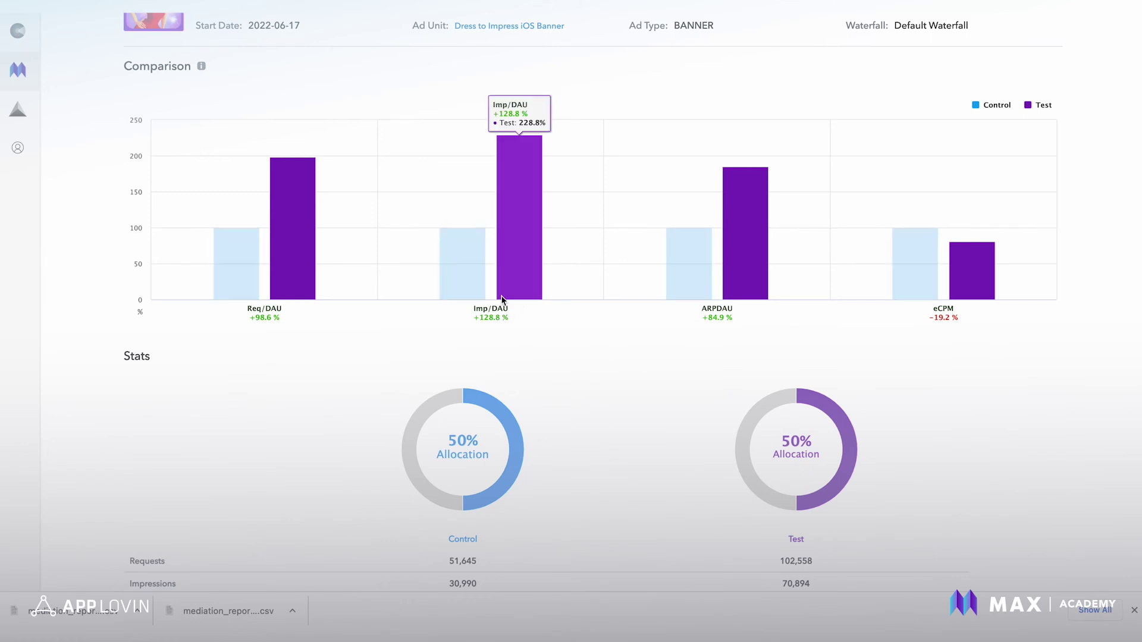
scroll(501, 299, "up", 1)
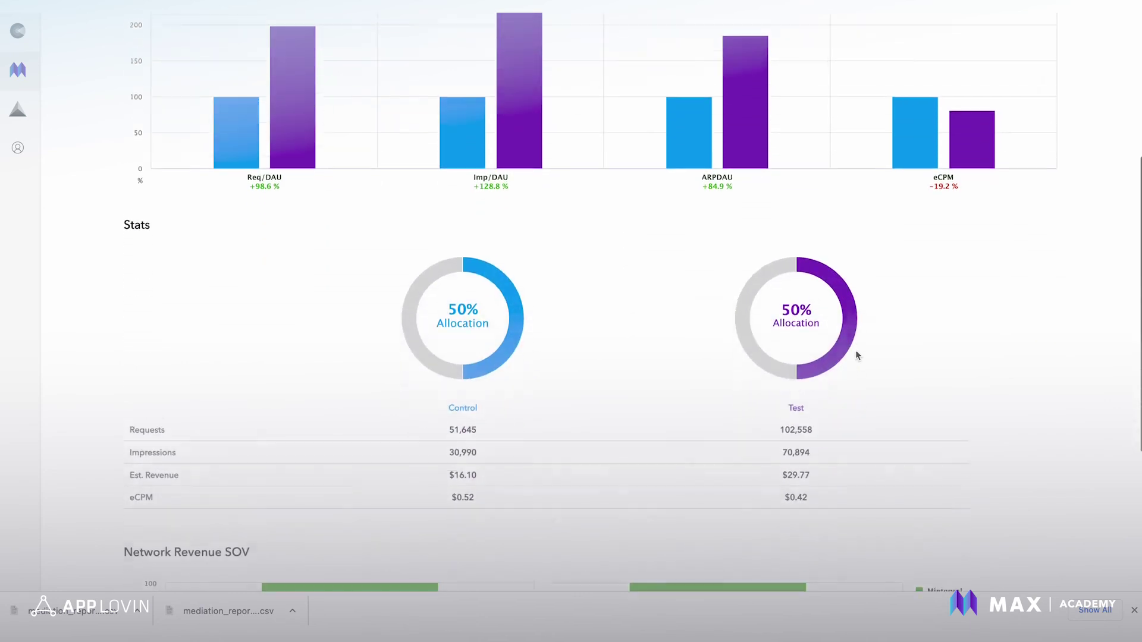
scroll(855, 350, "down", 1)
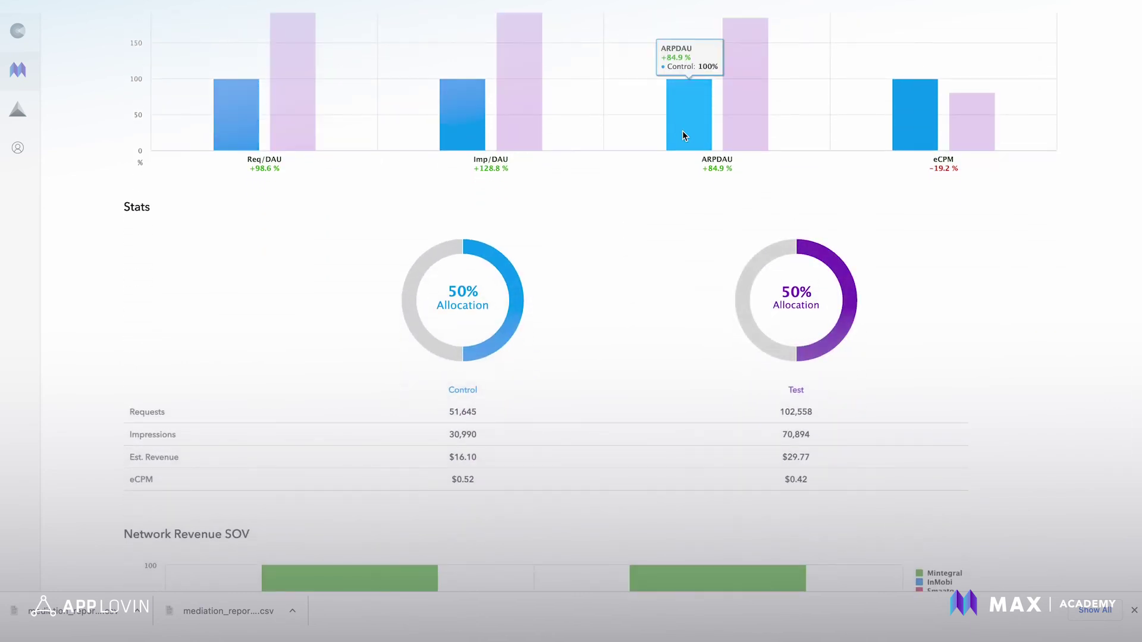
scroll(585, 375, "down", 3)
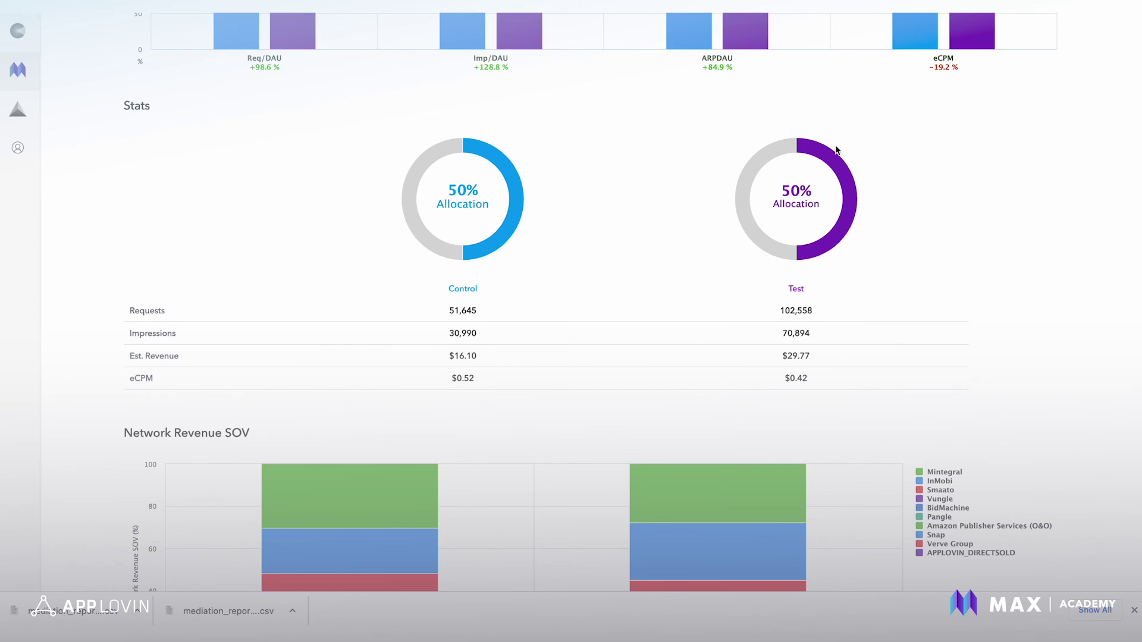
scroll(836, 148, "down", 3)
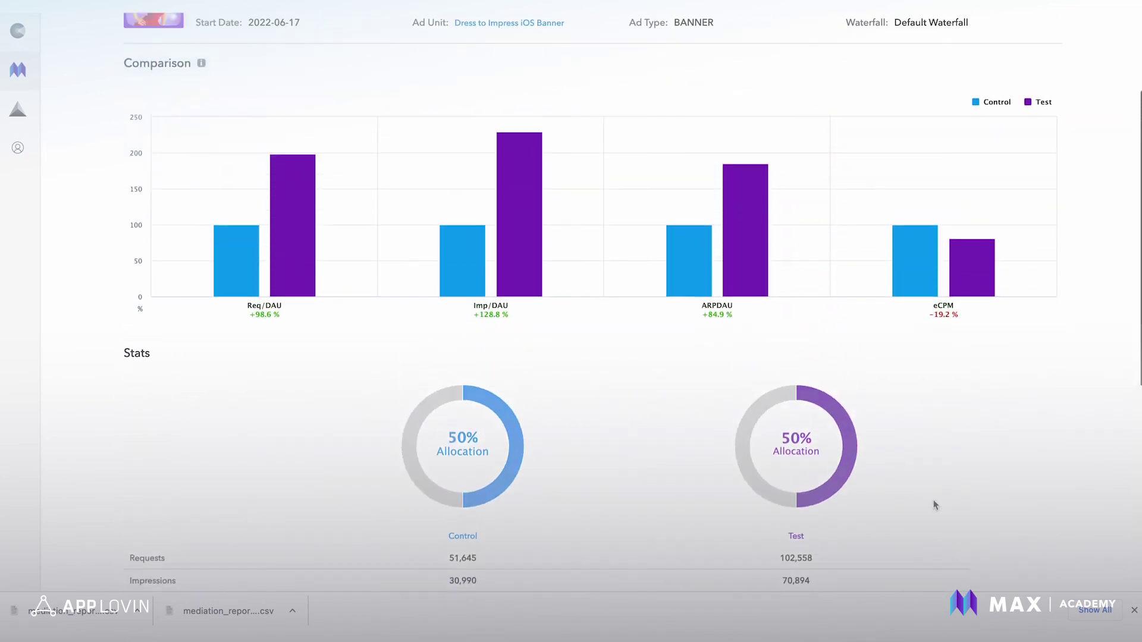
scroll(933, 499, "up", 3)
scroll(933, 500, "up", 2)
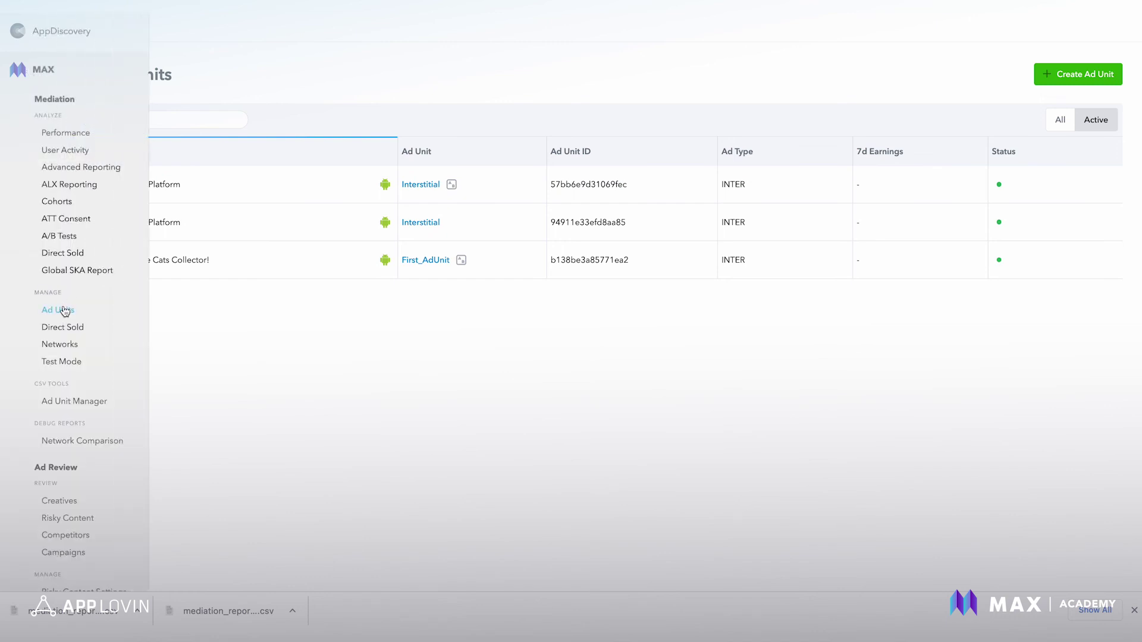
Reopen the first Interstitial ad unit and switch its waterfall to the Test variant
left_click(420, 184)
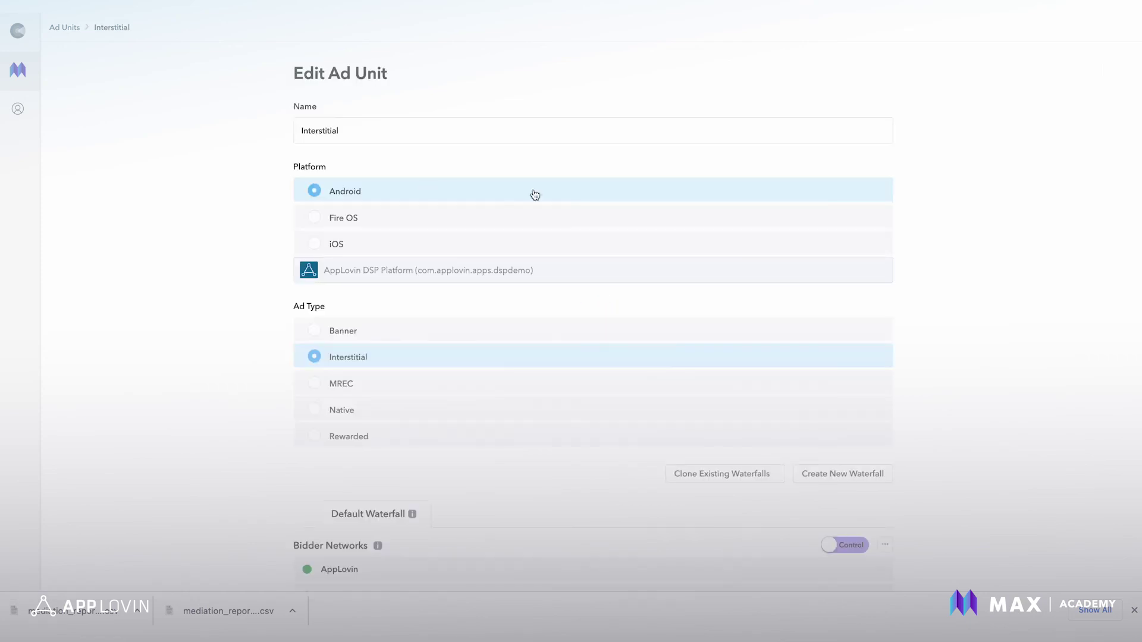
scroll(580, 201, "down", 4)
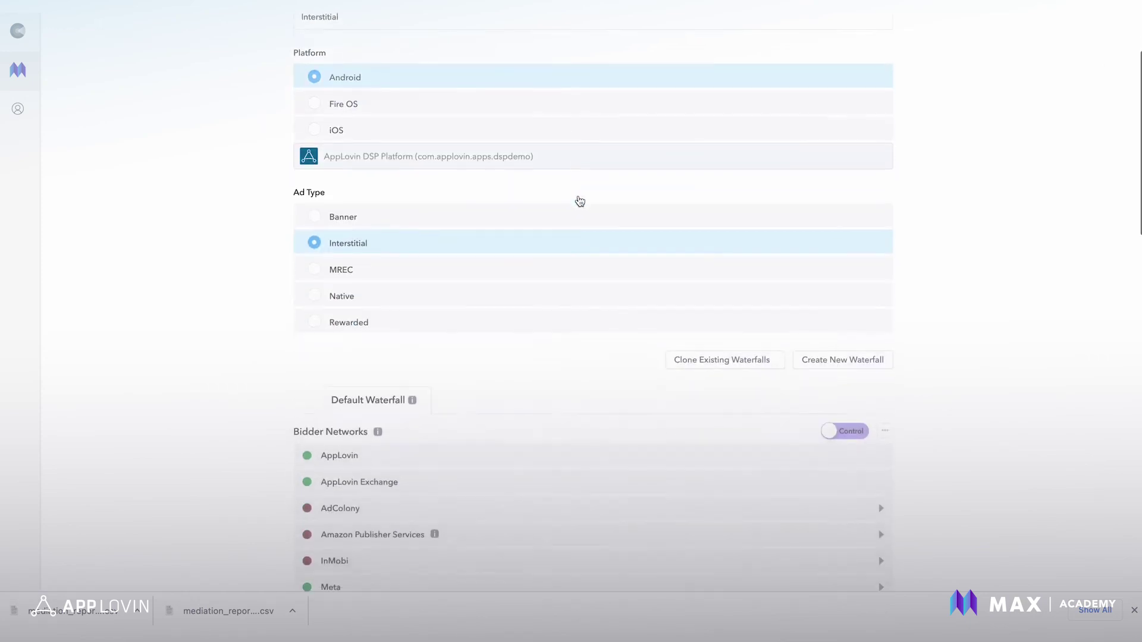
scroll(580, 201, "down", 3)
scroll(580, 232, "down", 2)
left_click(849, 240)
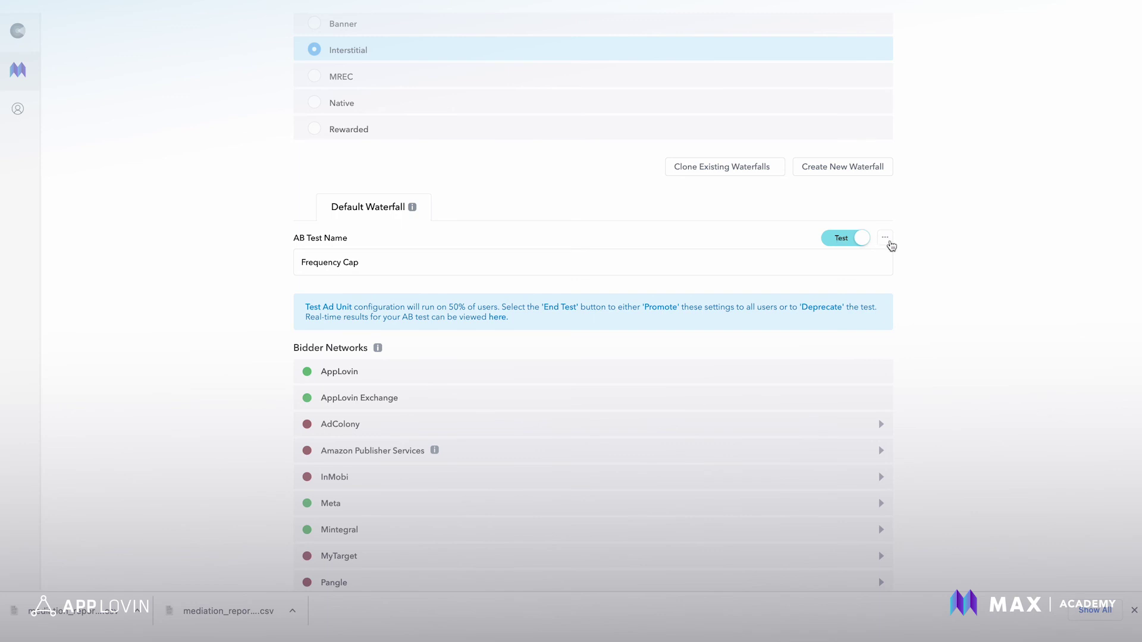
Choose End AB Test from the Frequency Cap test's options menu
left_click(887, 241)
left_click(825, 294)
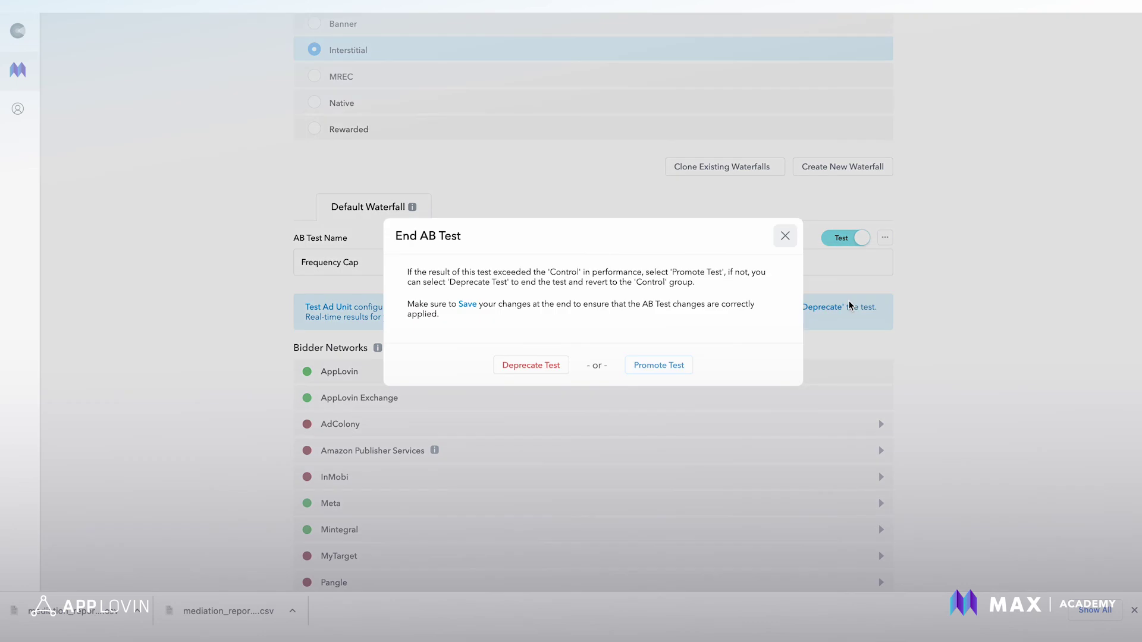